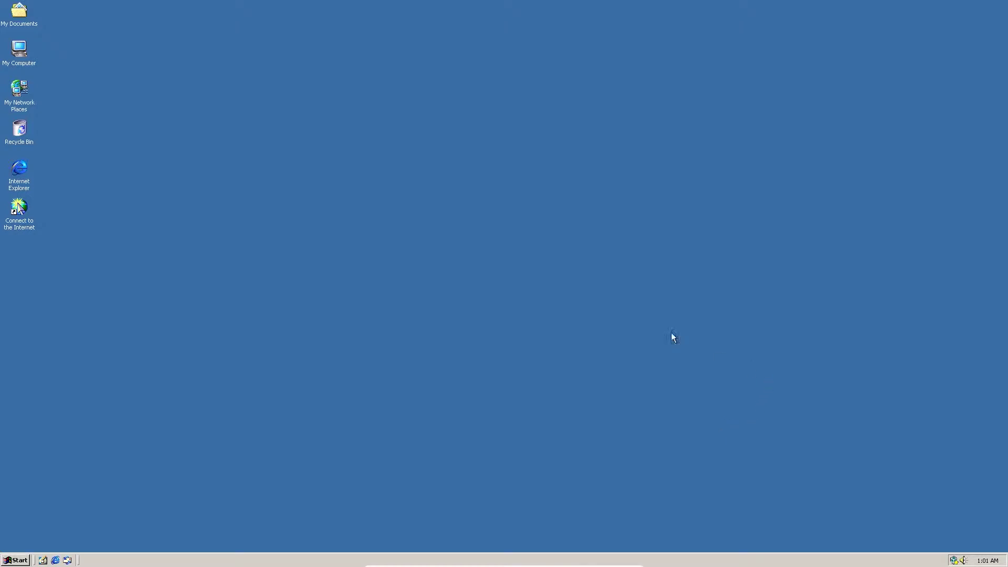
- Run winver from Start > Run to check the Windows version, then dismiss it
click(22, 560)
click(73, 522)
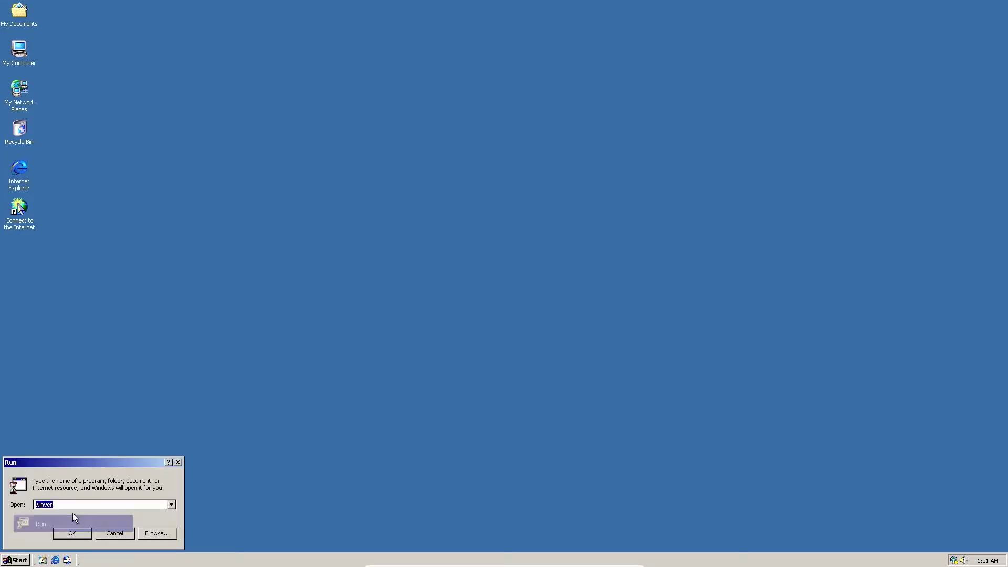
click(80, 535)
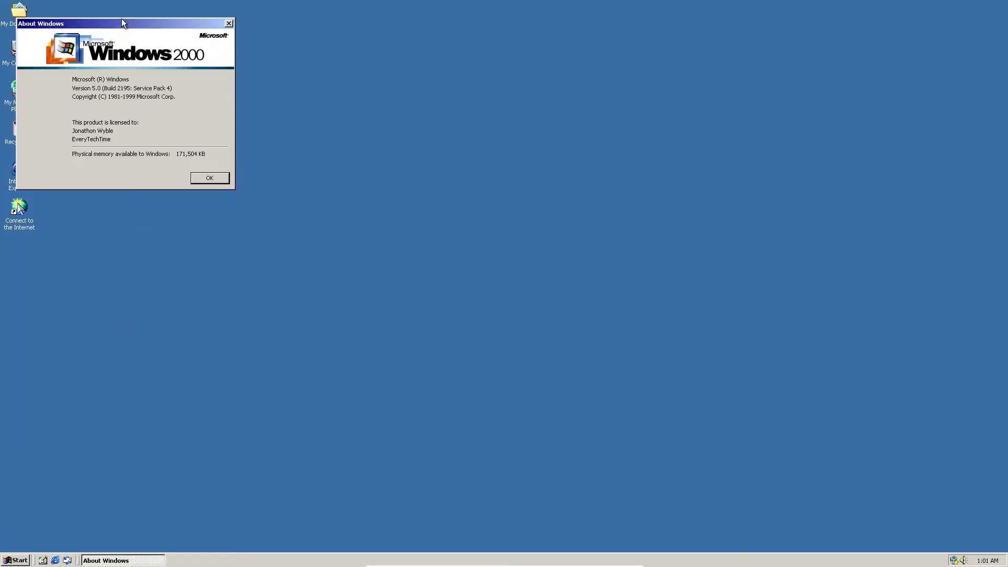
mouse_move(125, 22)
mouse_down()
mouse_move(155, 53)
mouse_move(145, 32)
mouse_up()
click(215, 190)
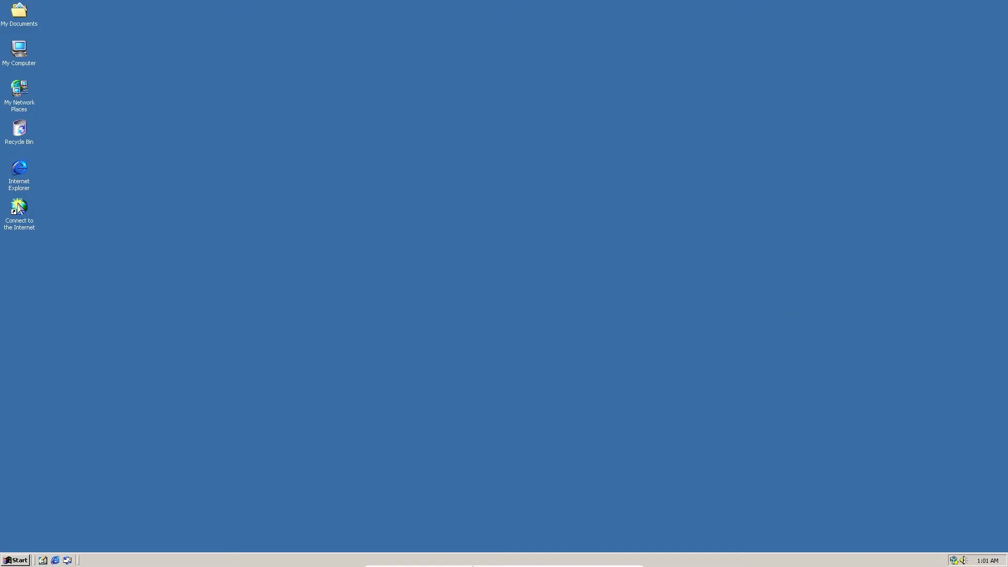
- Eject the virtual disc and insert the Microsoft Word 2000.iso image to launch setup
click(484, 561)
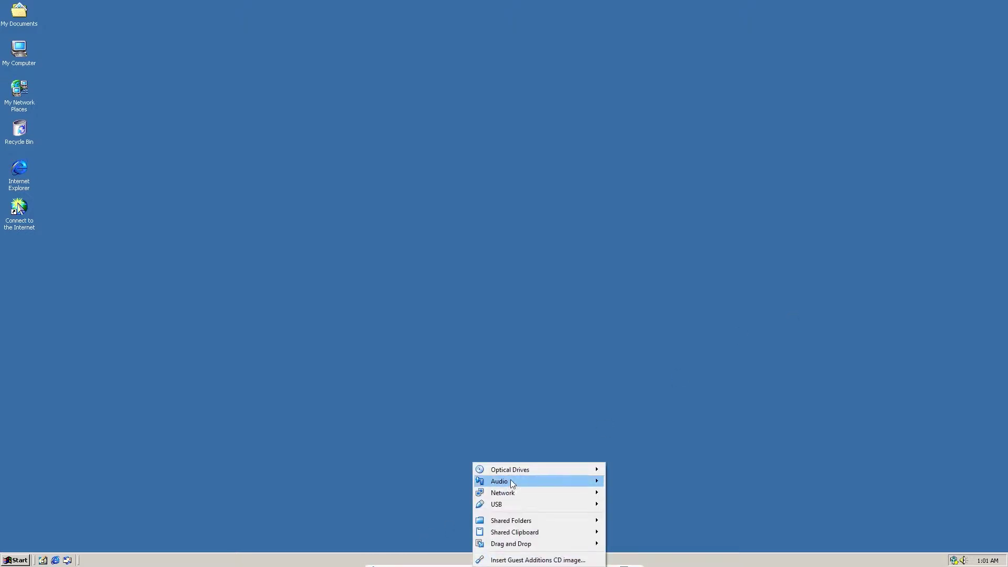
mouse_move(519, 471)
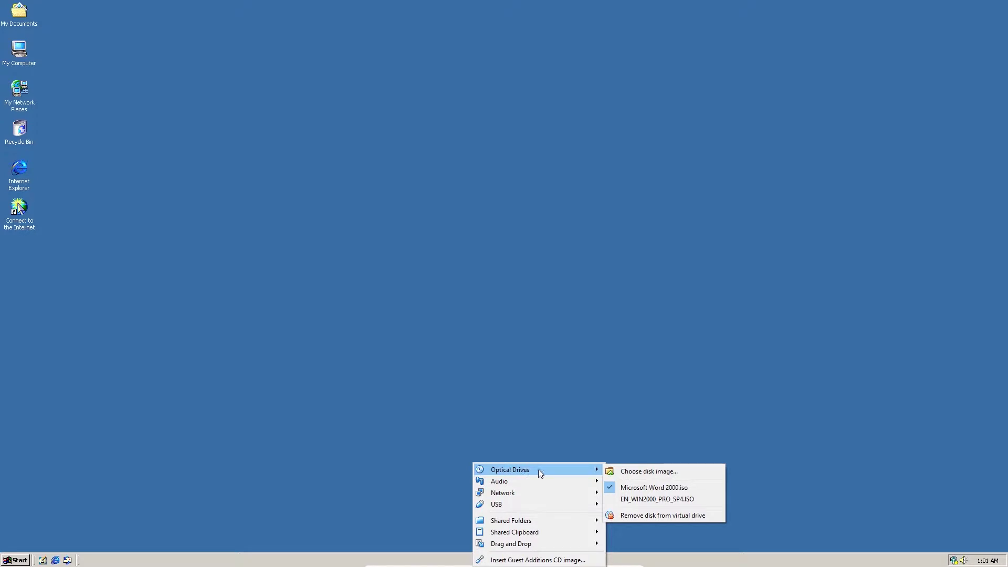
click(657, 514)
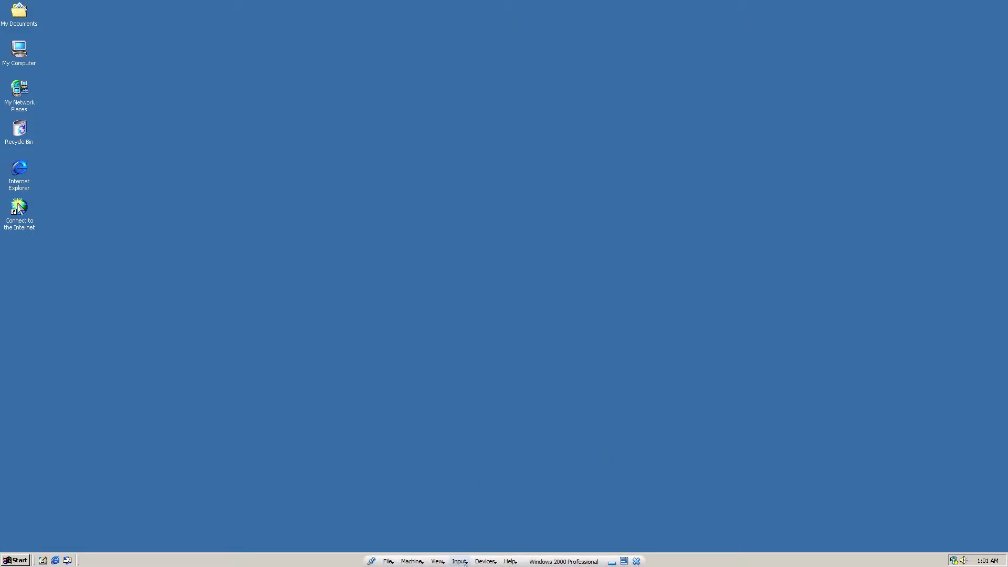
click(486, 561)
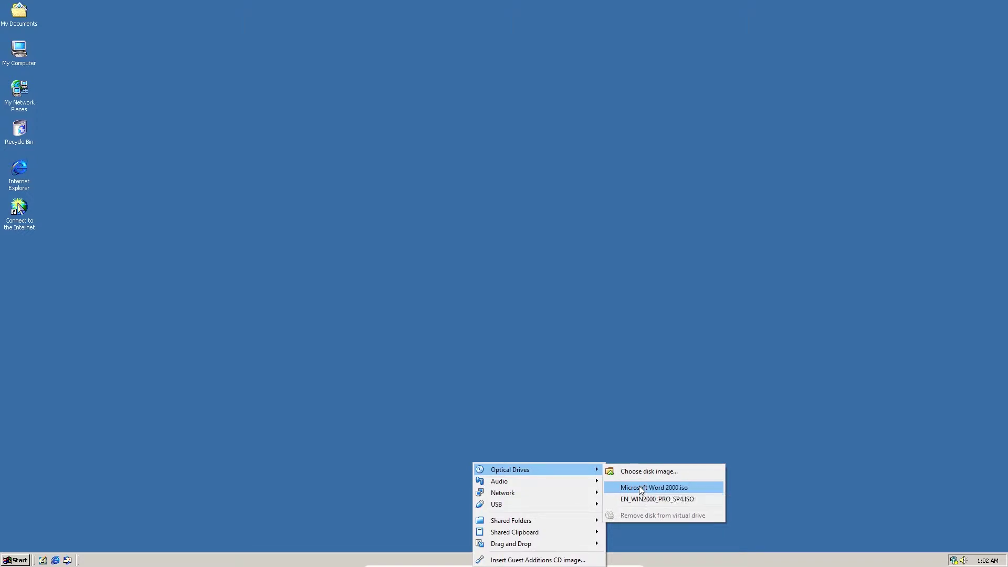
click(640, 488)
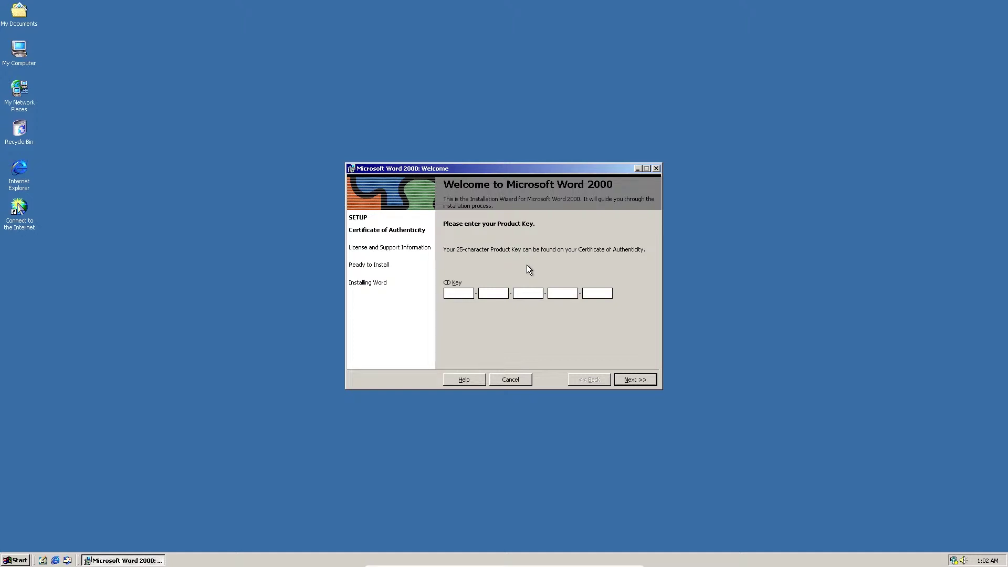
- Proceed past the filled-in 25-character CD key to the Ready to Install page
click(642, 379)
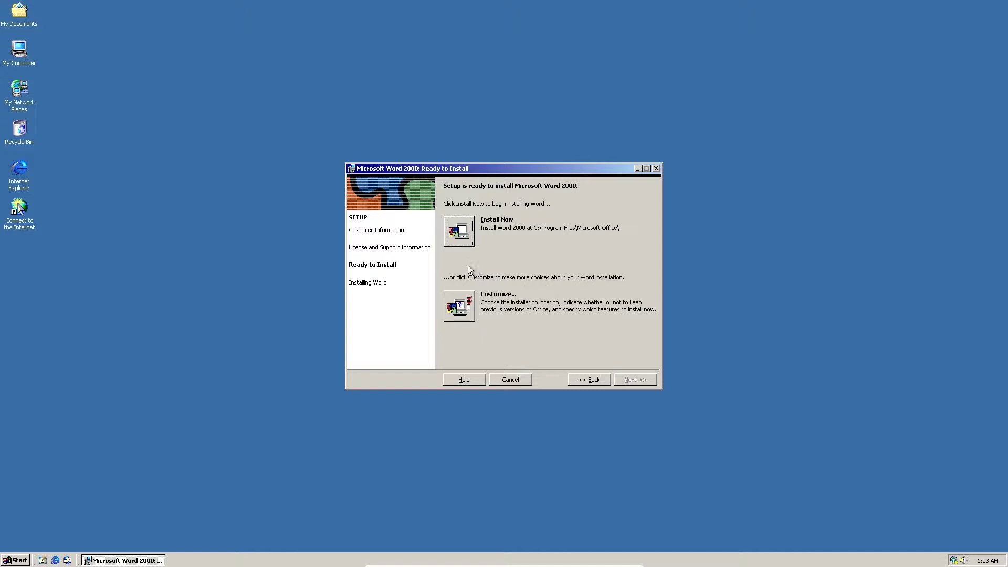
- Install Word 2000 with the default Install Now option and dismiss the completion message
click(463, 238)
click(465, 232)
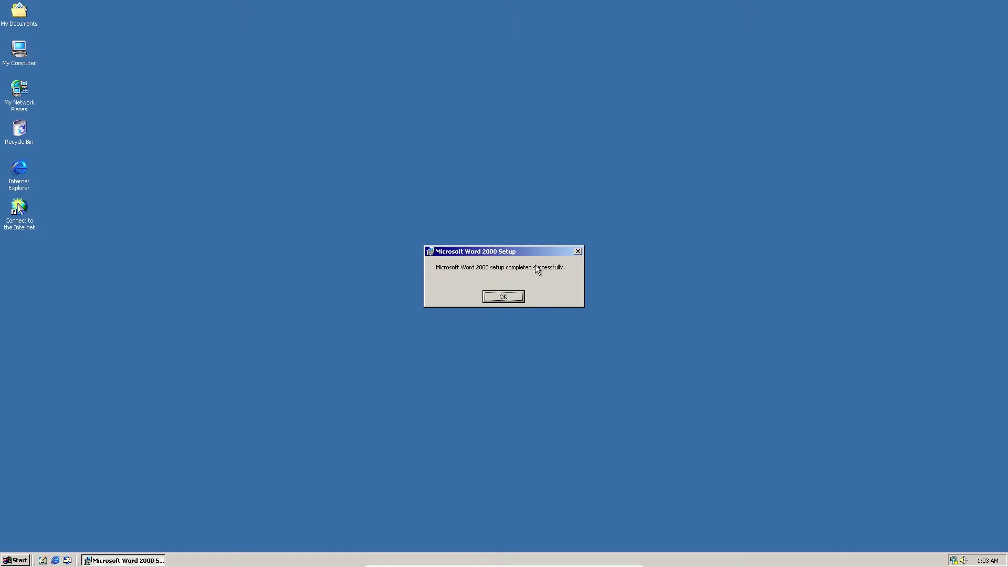
click(506, 297)
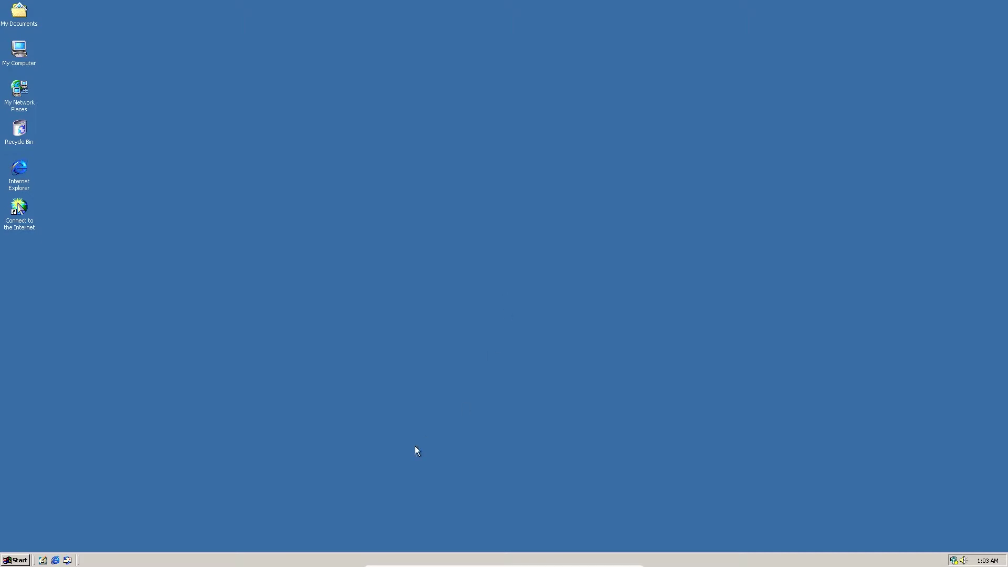
- Launch Microsoft Word from Start > Programs into a blank Document1
click(16, 561)
mouse_move(48, 439)
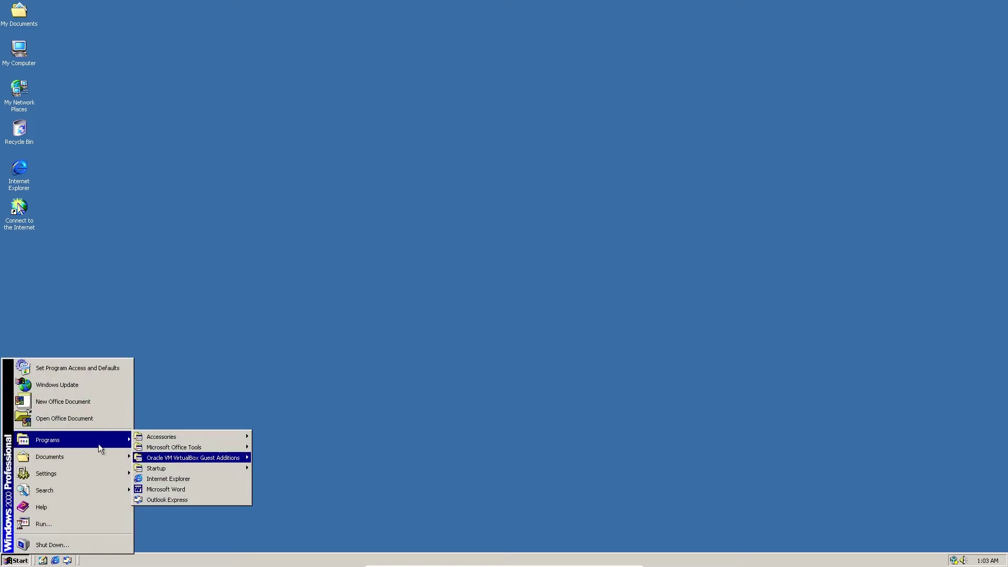
click(210, 388)
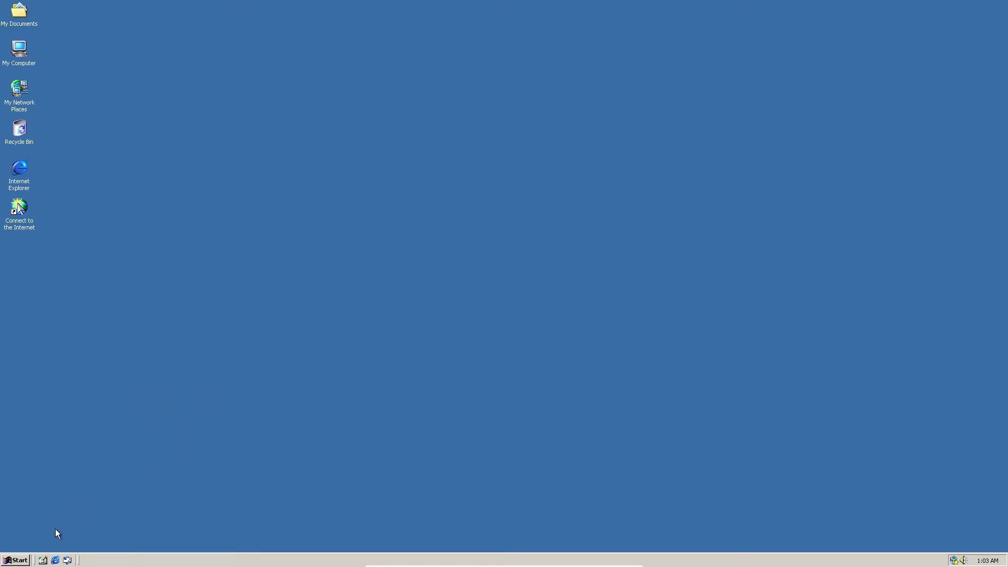
click(17, 561)
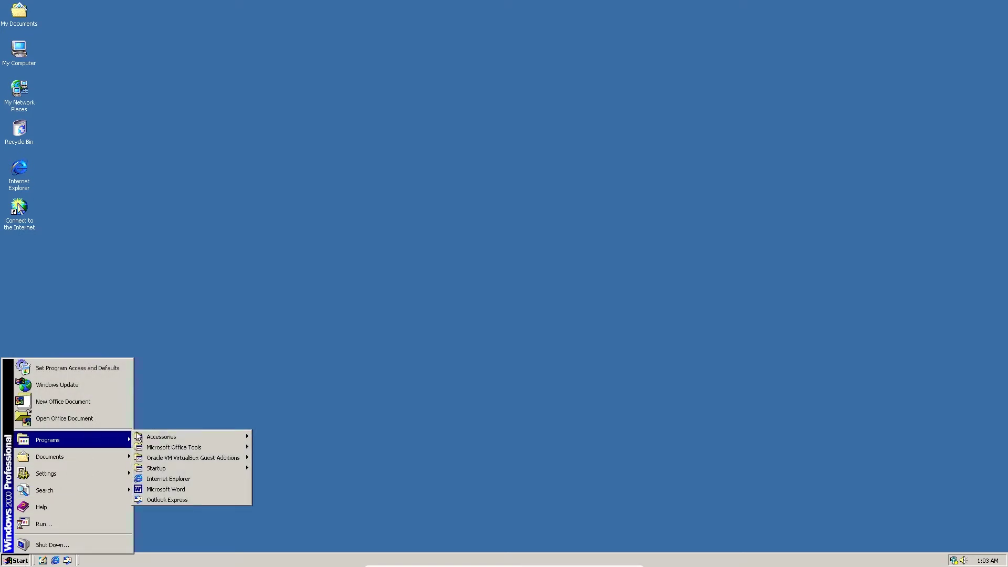
mouse_move(47, 439)
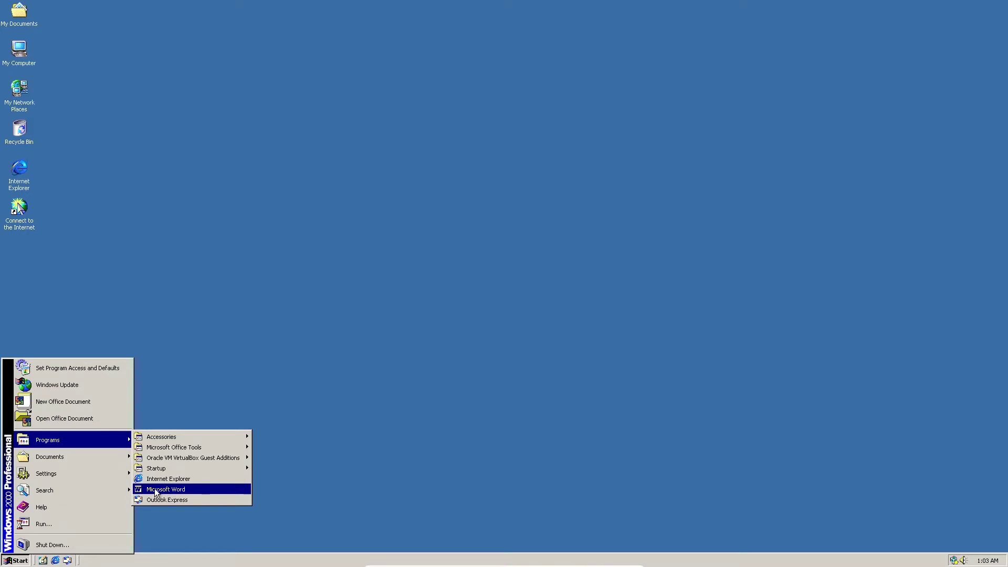
click(172, 490)
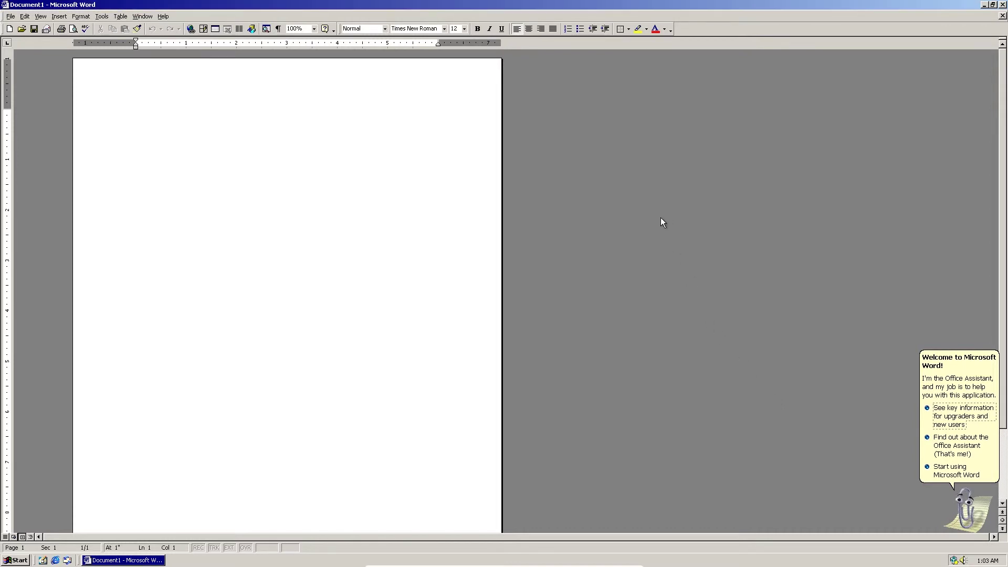
- Move the Office Assistant aside and accept the Word licence agreement
drag(970, 513, 941, 503)
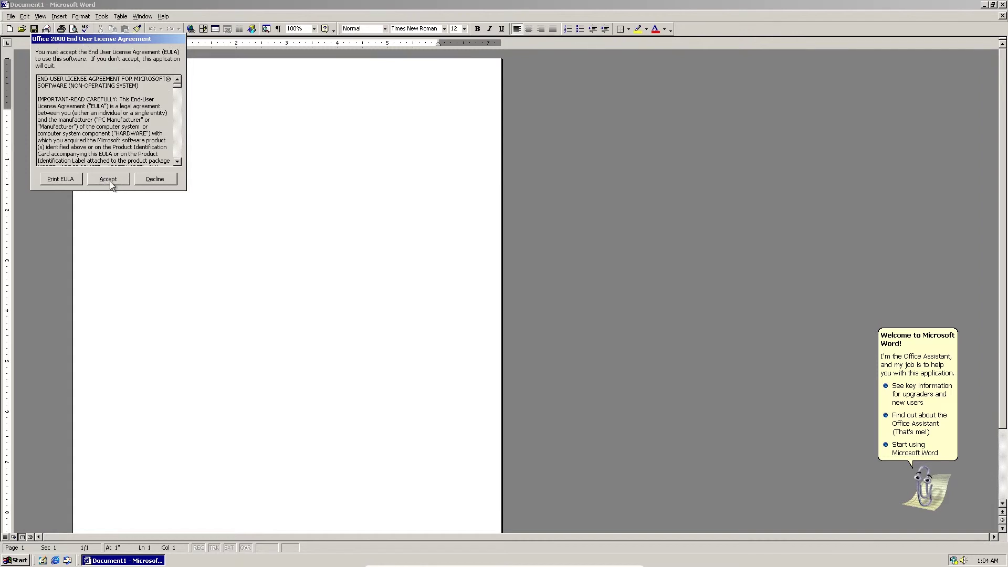
click(178, 96)
mouse_move(178, 96)
mouse_down()
mouse_move(180, 163)
mouse_move(177, 81)
mouse_up()
click(108, 180)
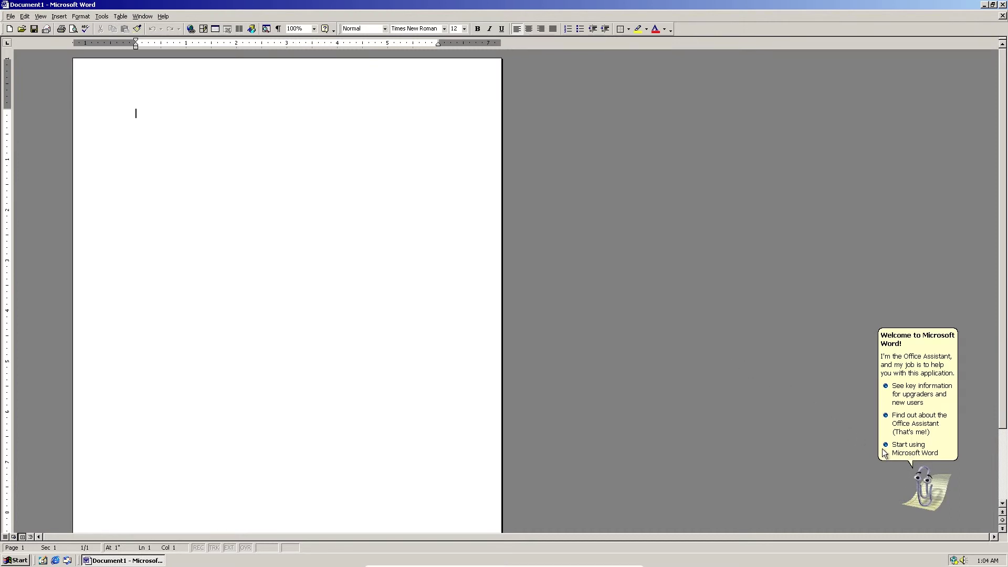
- Type the message about Word 2000 running in Windows 2000 Professional in VirtualBox, fixing typos
click(906, 451)
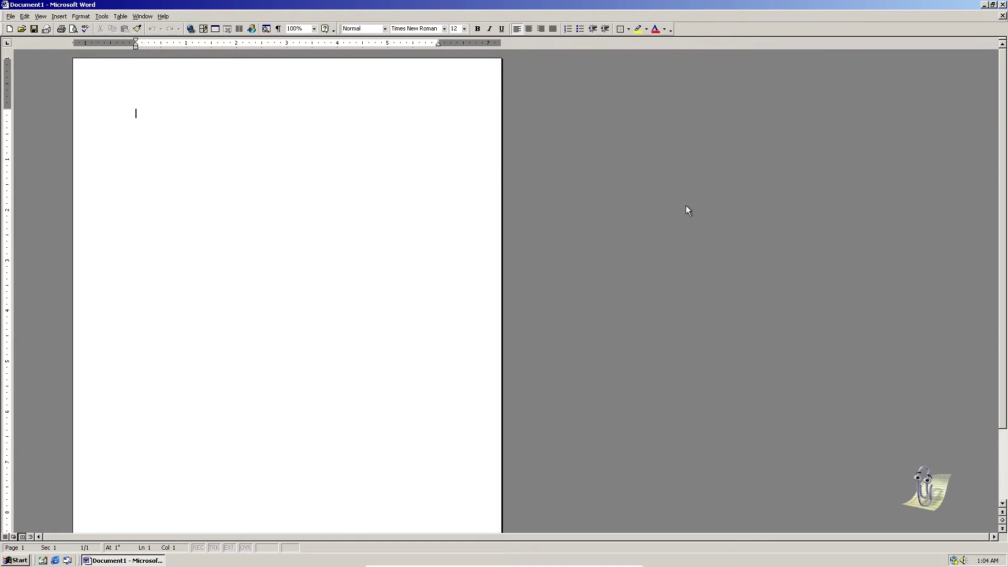
key(space)
key(BackSpace)
text(S)
text(o guys, )
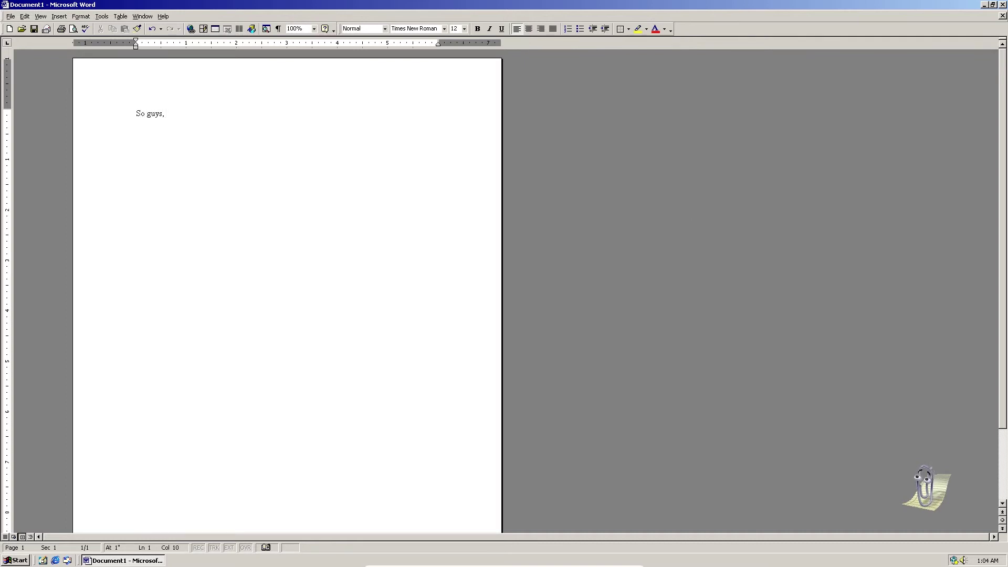
text(I've)
text(ab)
key(BackSpace)
key(BackSpace)
text(do)
text(ne it! )
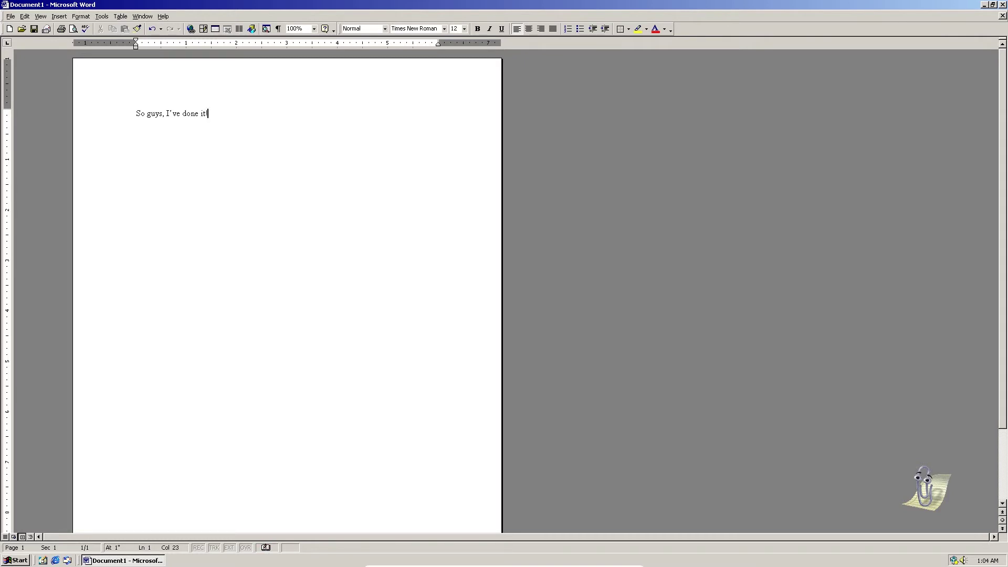
text(Micros)
text(oft )
text(Word 2000)
text( is now run)
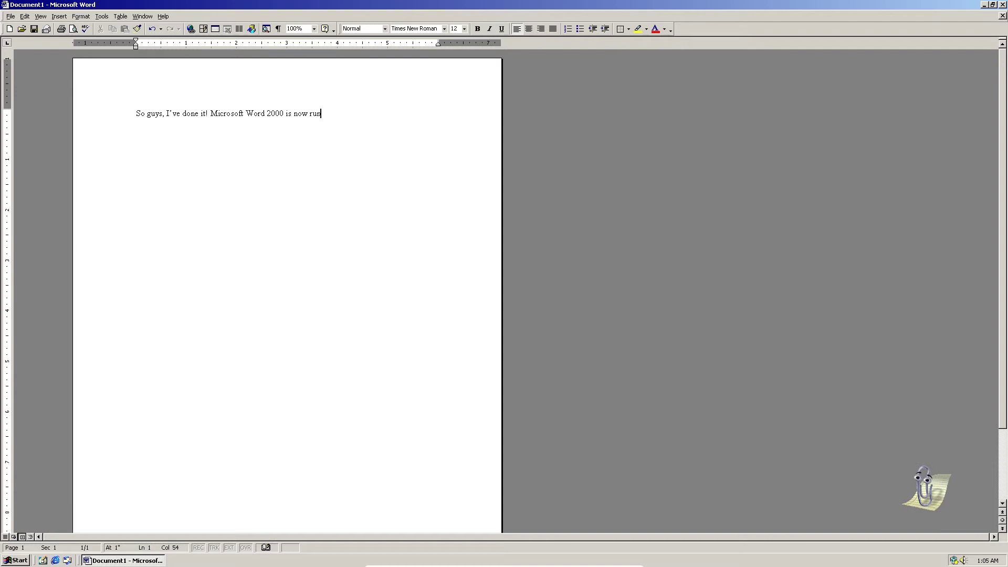
text(ning in )
text(Win)
text(dows 2000)
text( Professional)
text(!)
key(BackSpace)
text(in Virtual)
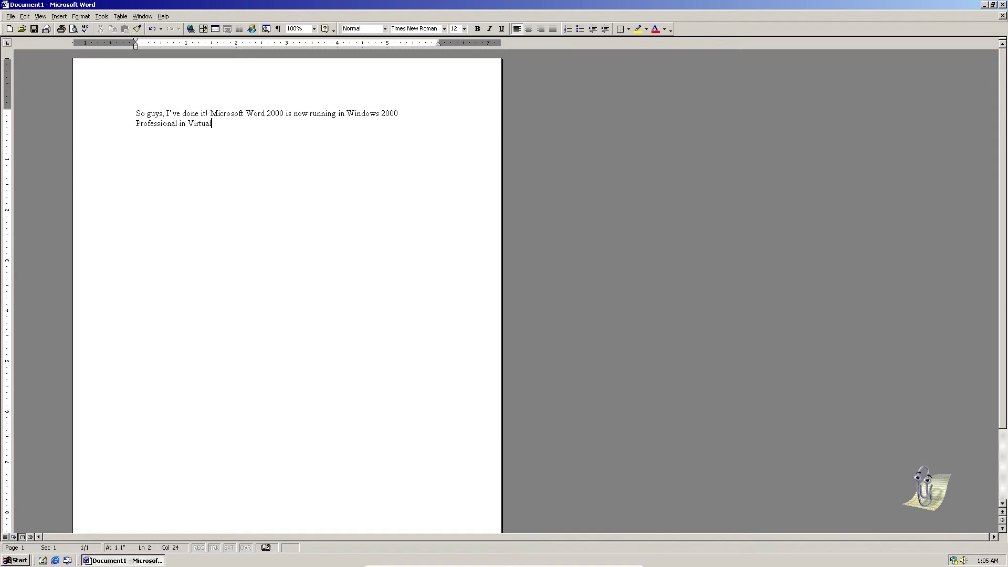
text(Box)
text(!)
- Leave a blank line and add the signature -EveryTechTime
key(Return)
key(Return)
text(-Bve)
text(ryTech)
text(Time)
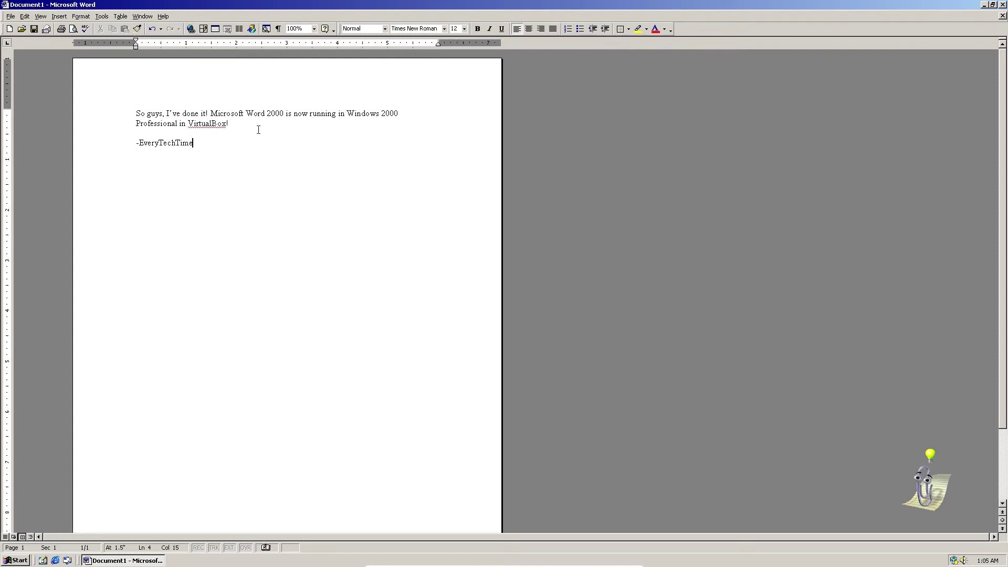
click(247, 124)
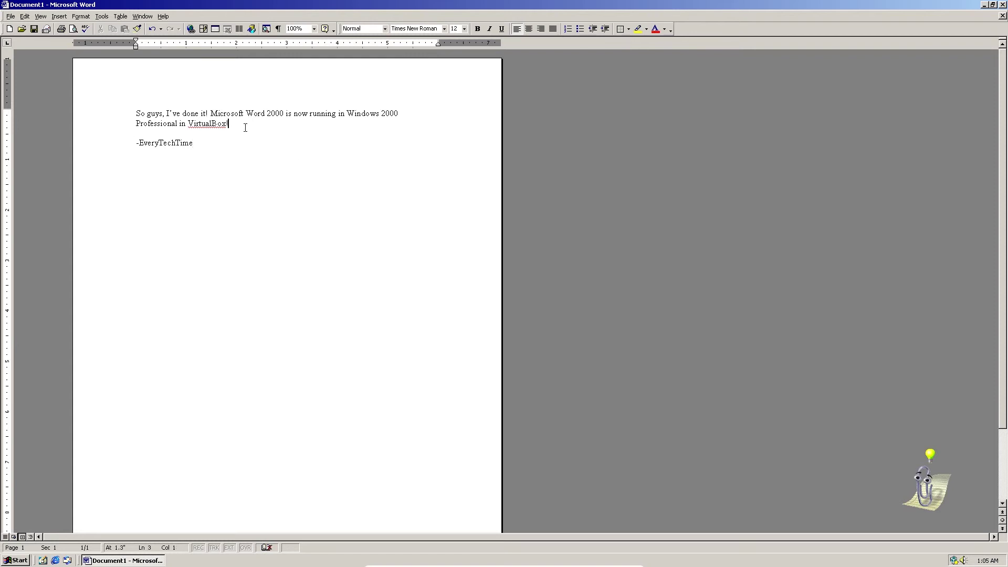
click(216, 149)
click(932, 457)
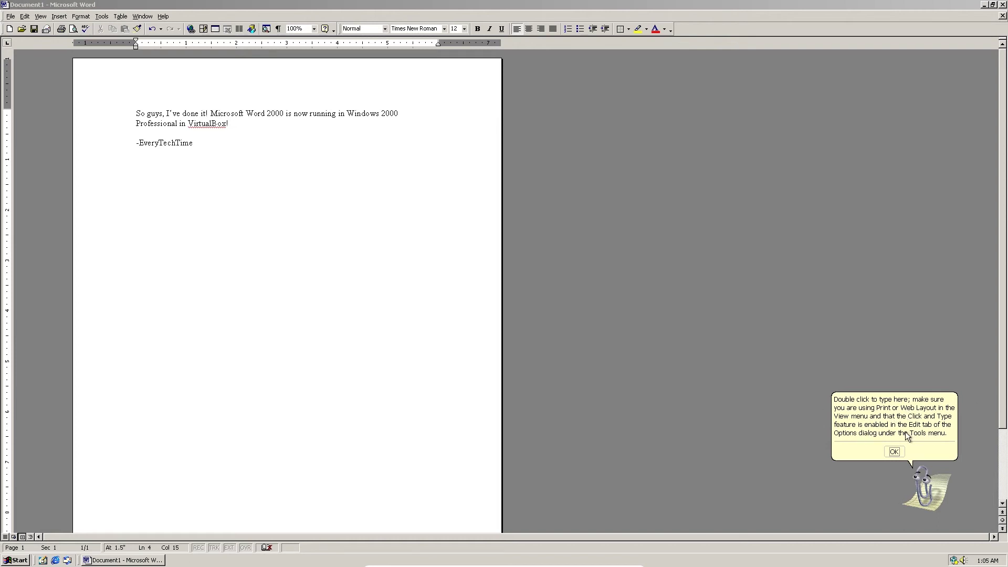
click(896, 453)
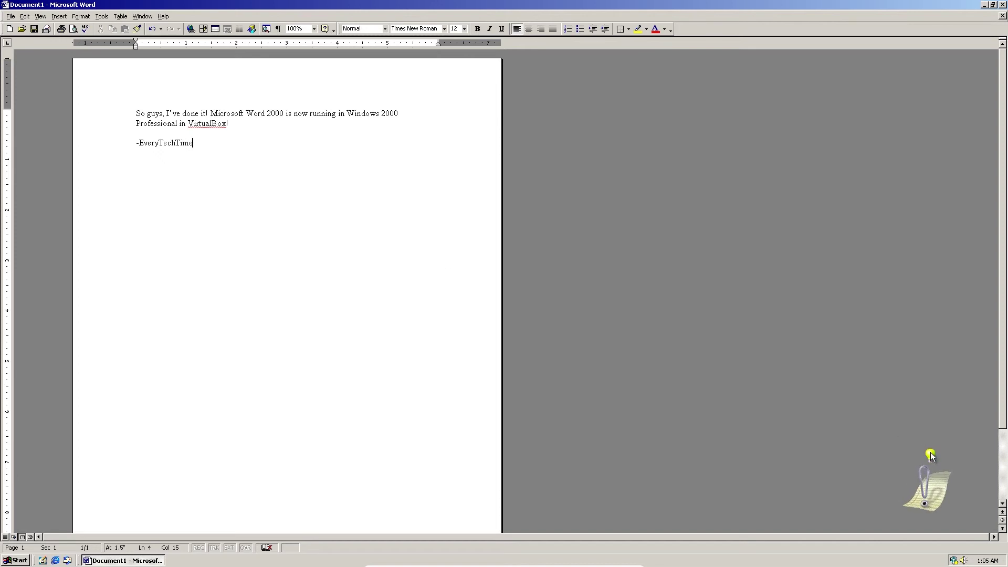
click(931, 457)
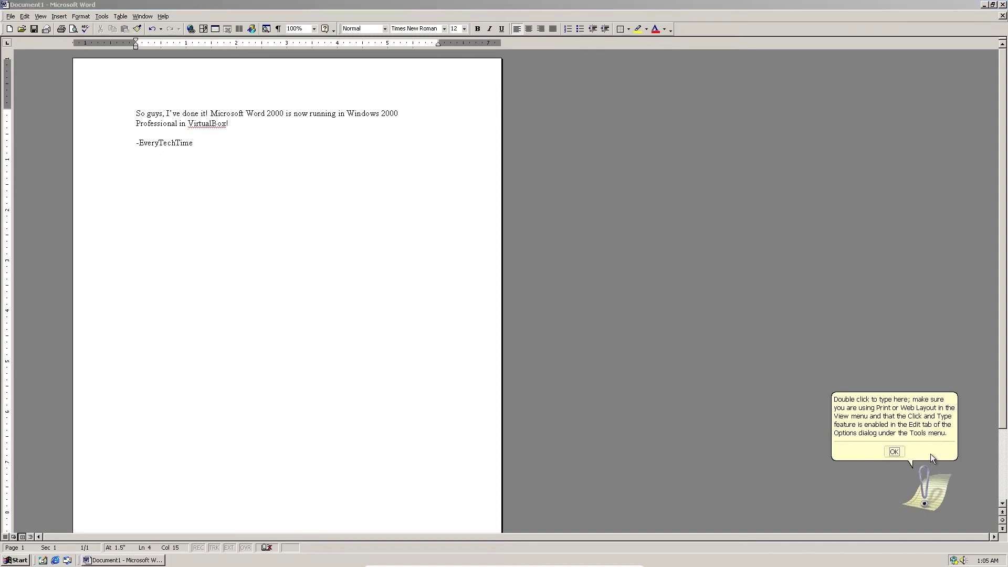
click(901, 453)
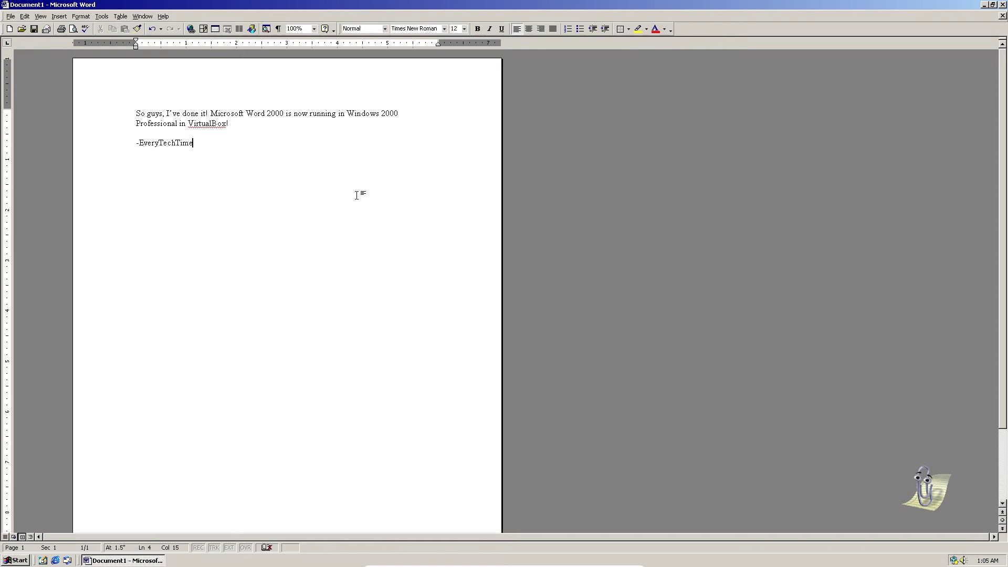
click(200, 128)
key(Down)
- Close Word, saving the document as 'example' in My Documents
click(1002, 4)
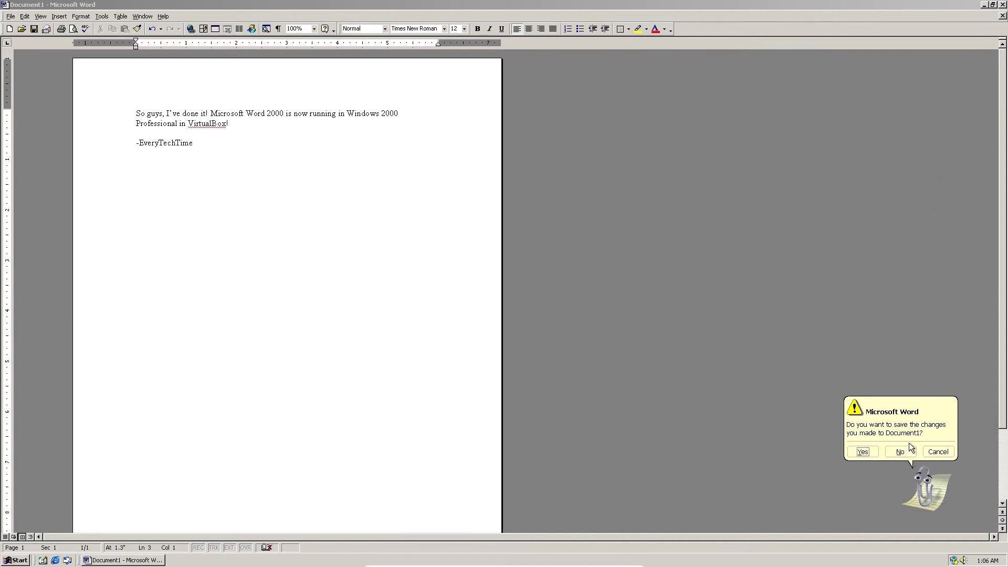
click(864, 453)
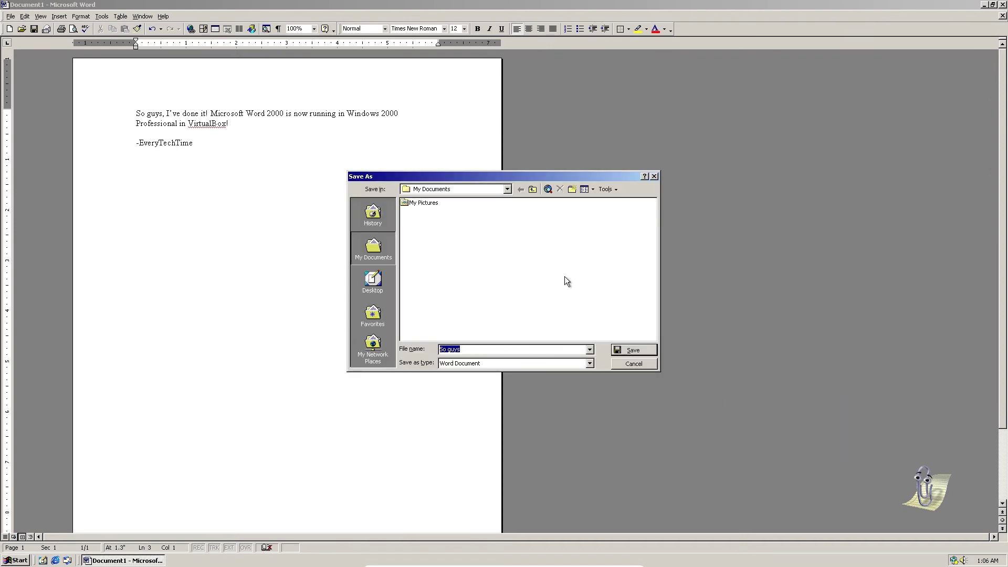
text(ex)
text(ample)
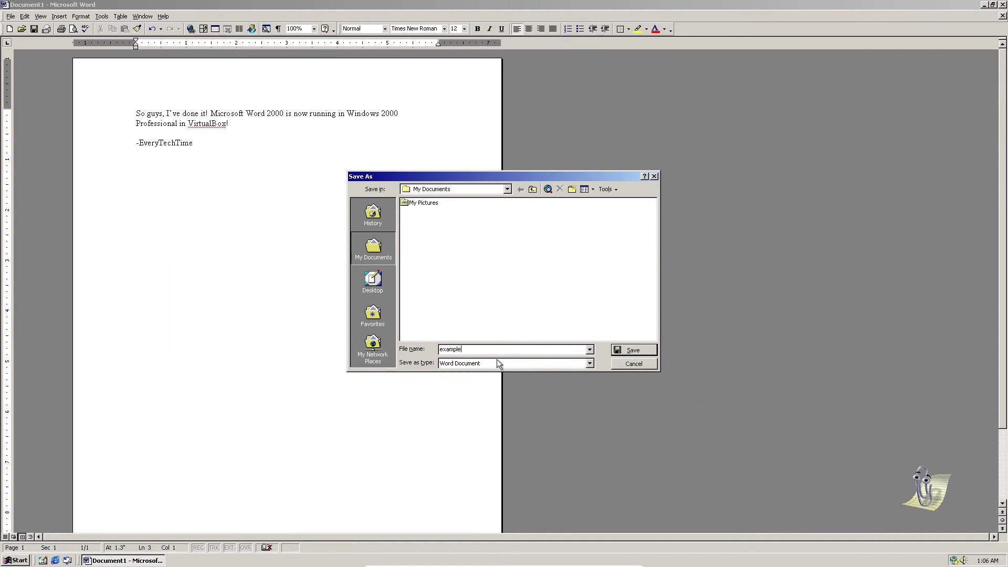
click(623, 350)
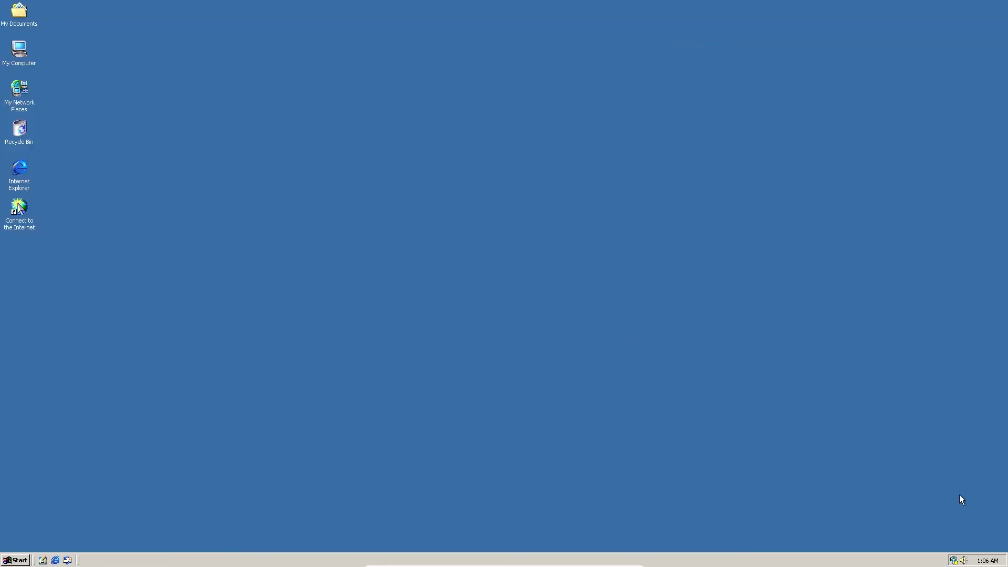